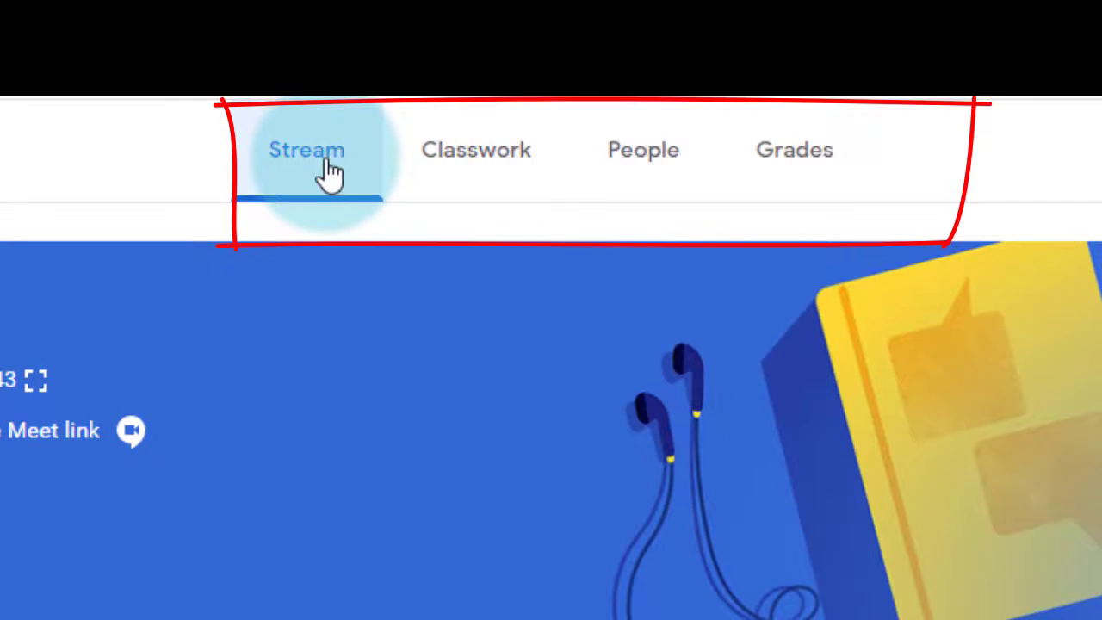
Compare the Classwork and Stream pages of Class A, ending on the Stream page.
click(487, 152)
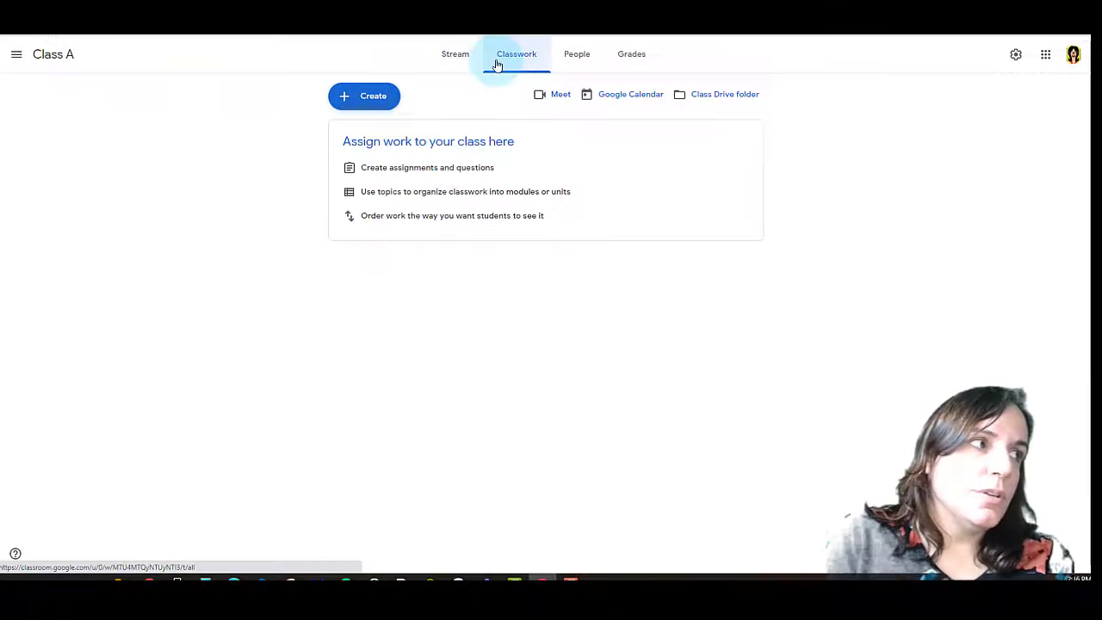
click(440, 64)
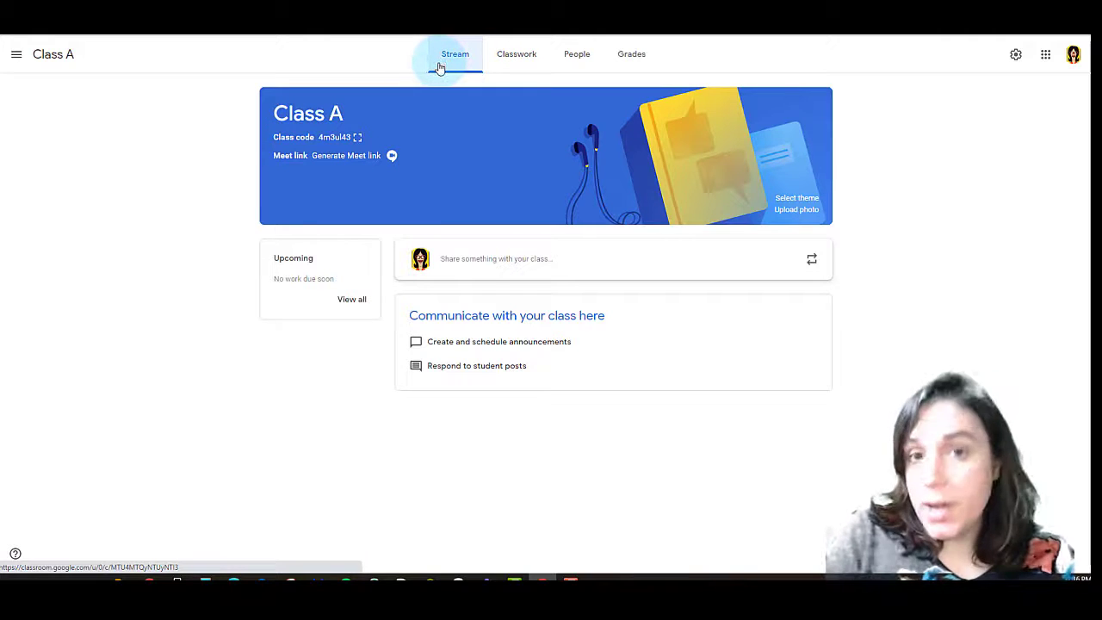
click(522, 56)
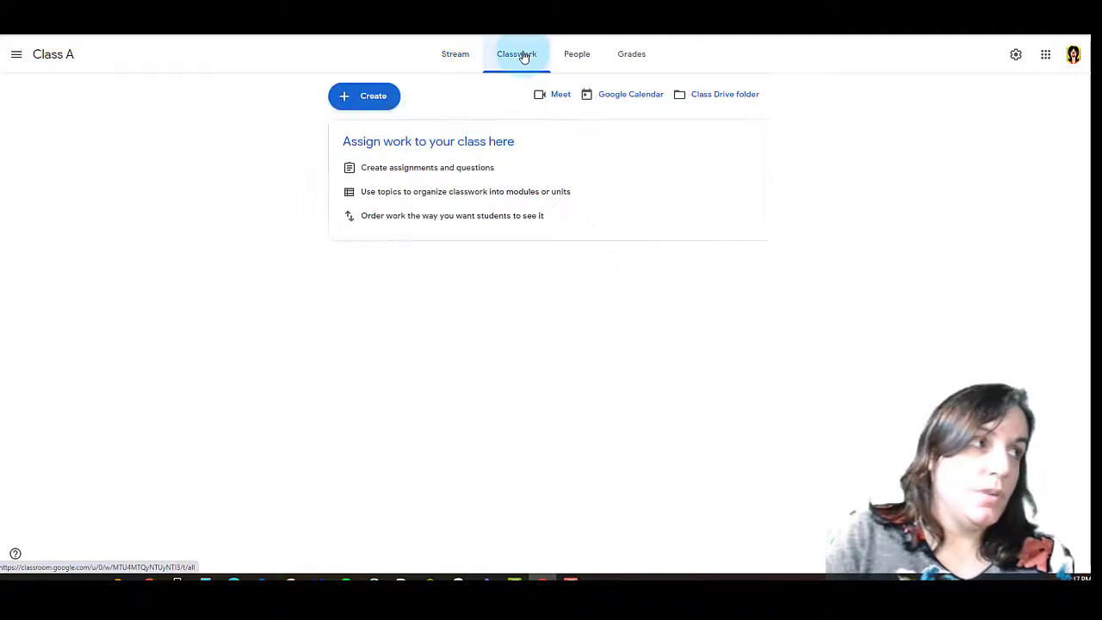
click(453, 59)
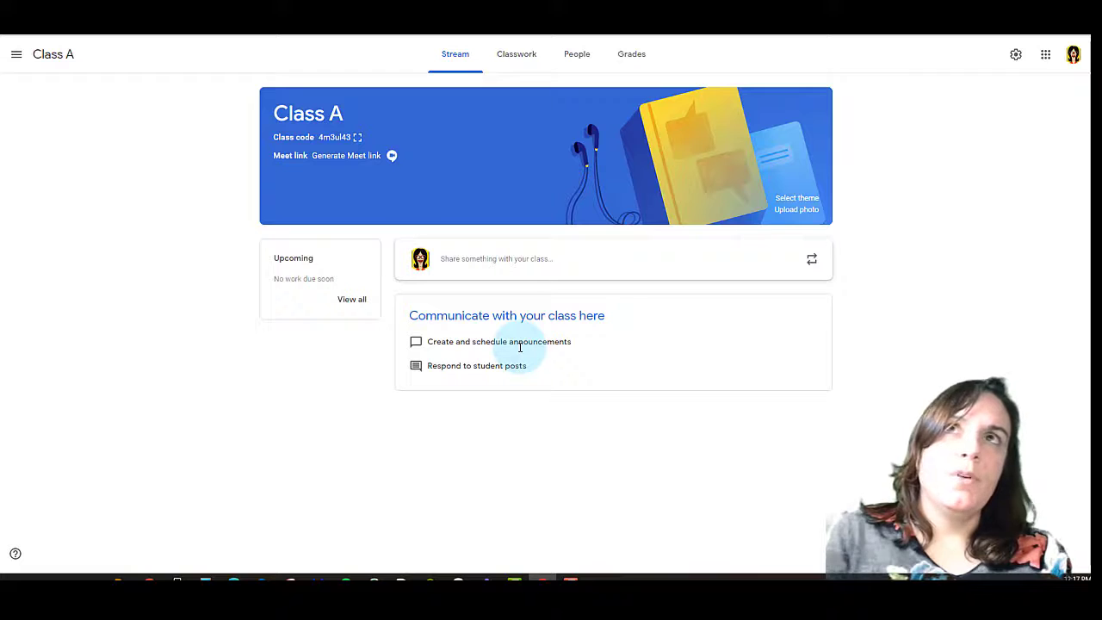
Set Classwork on the stream to Hide notifications in the class settings and save the change.
click(1013, 55)
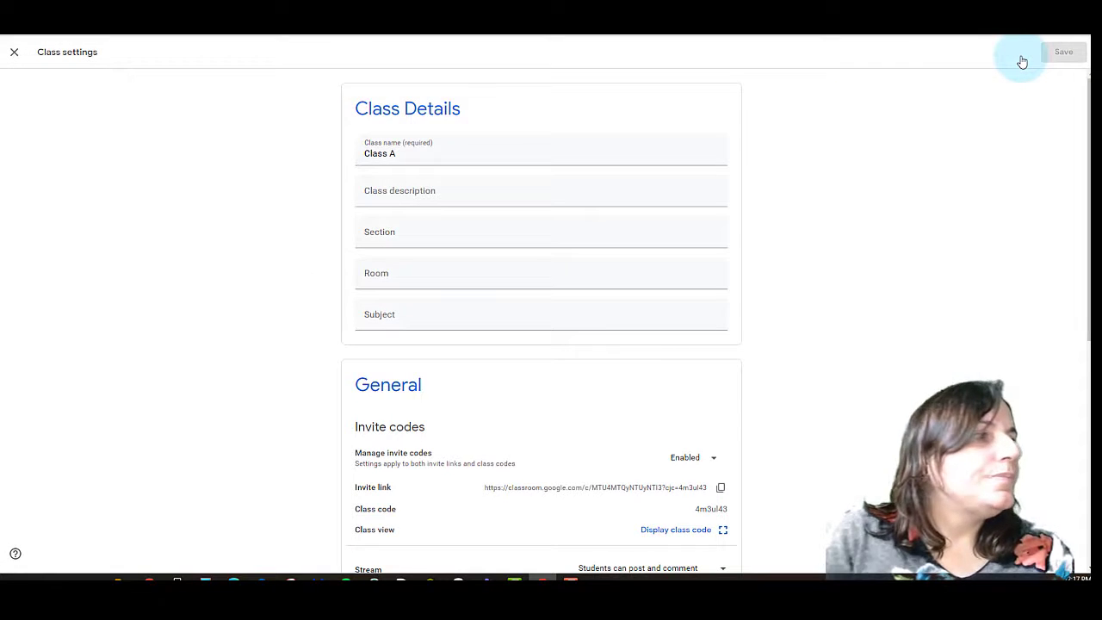
scroll(602, 400, down, 1)
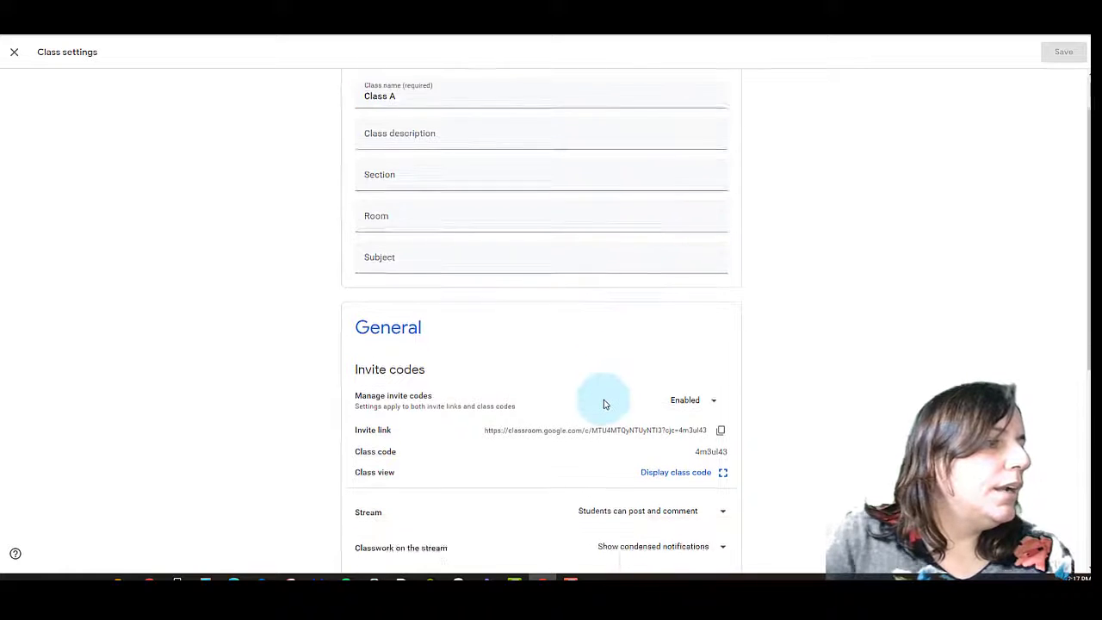
scroll(603, 404, down, 3)
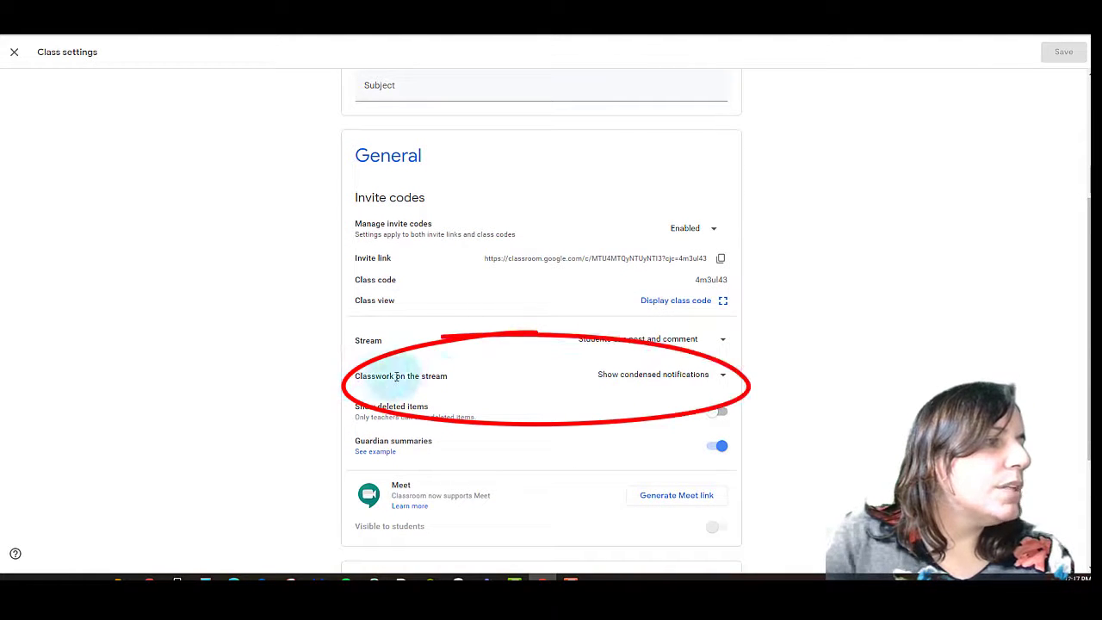
click(682, 375)
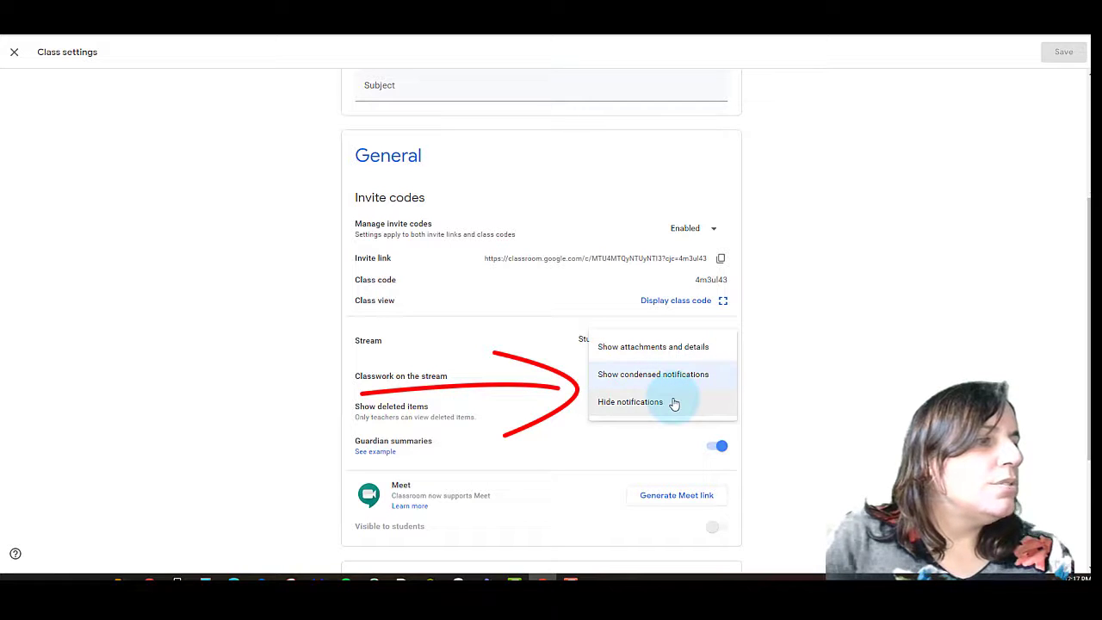
click(675, 402)
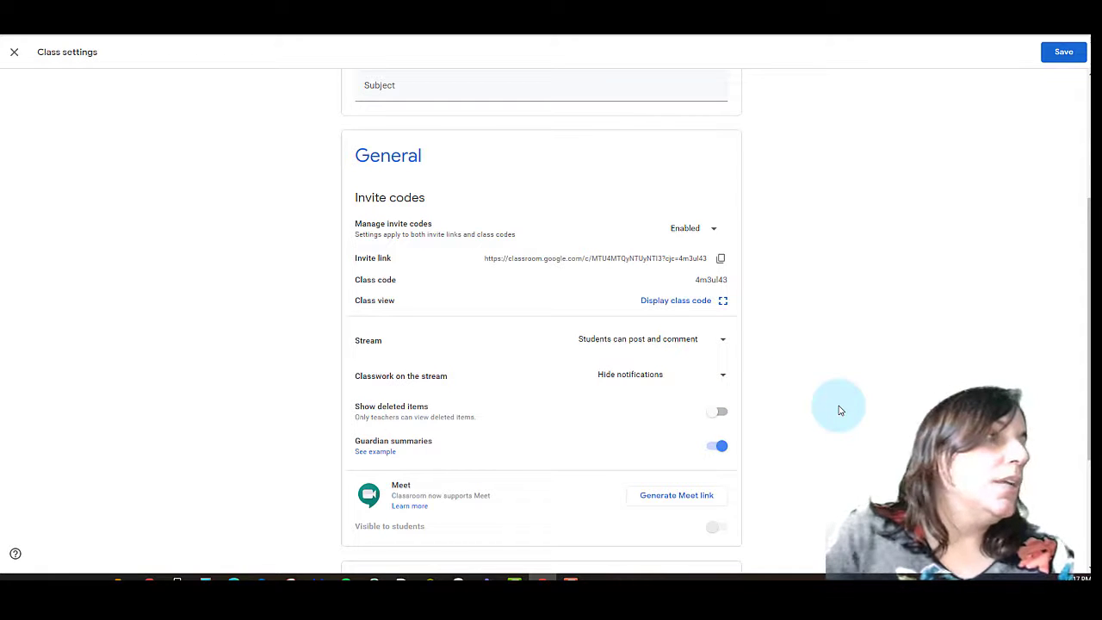
click(1062, 54)
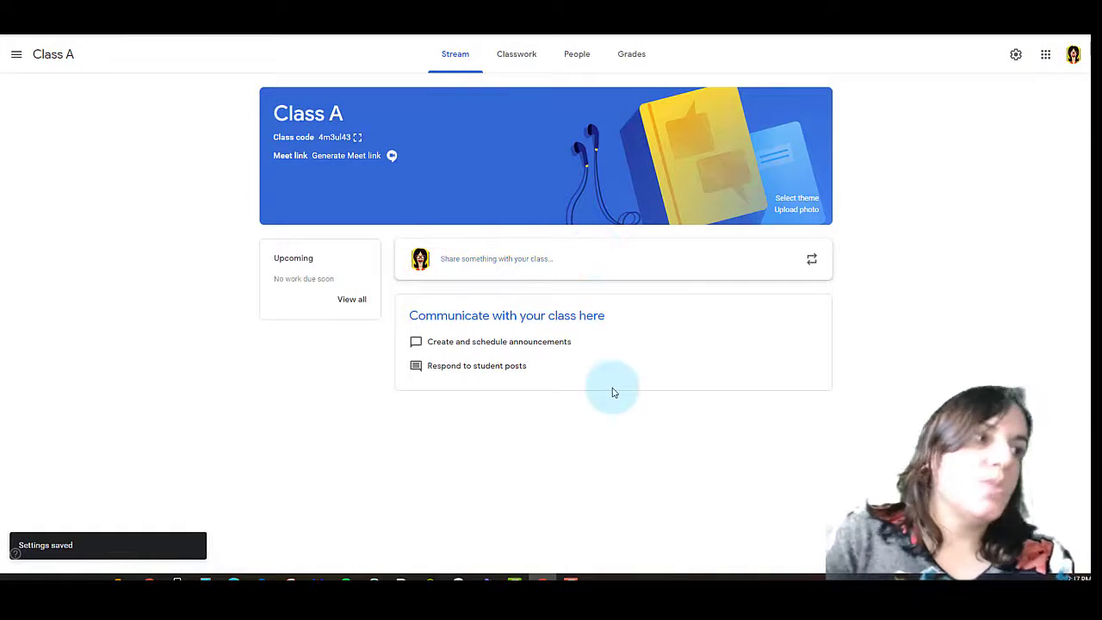
Add a topic named Week 1 to the classwork of Class A.
click(510, 60)
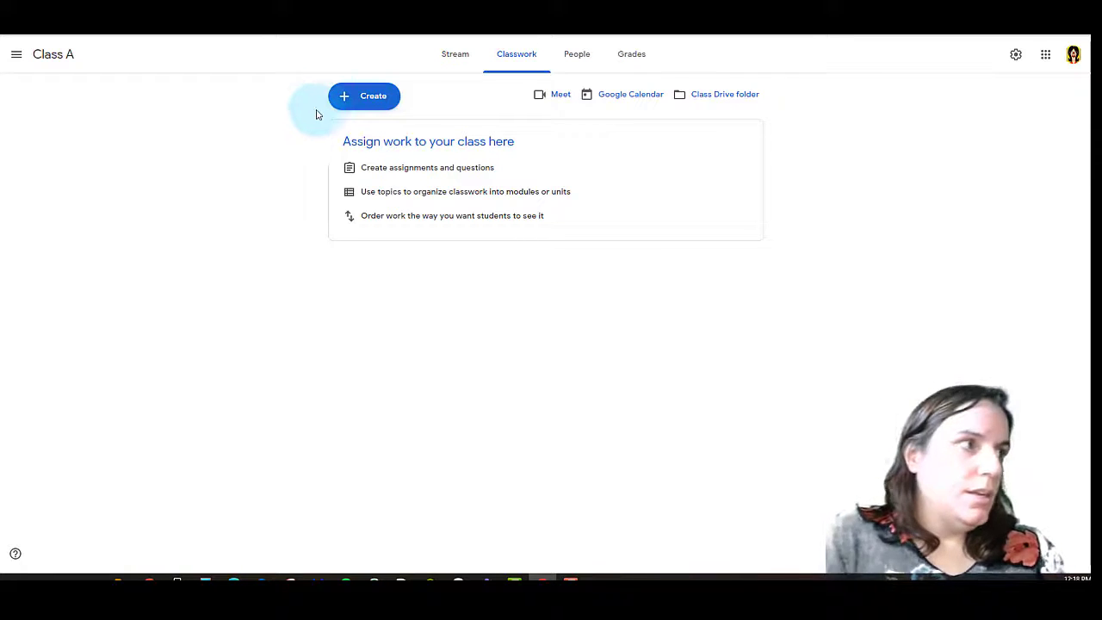
click(352, 100)
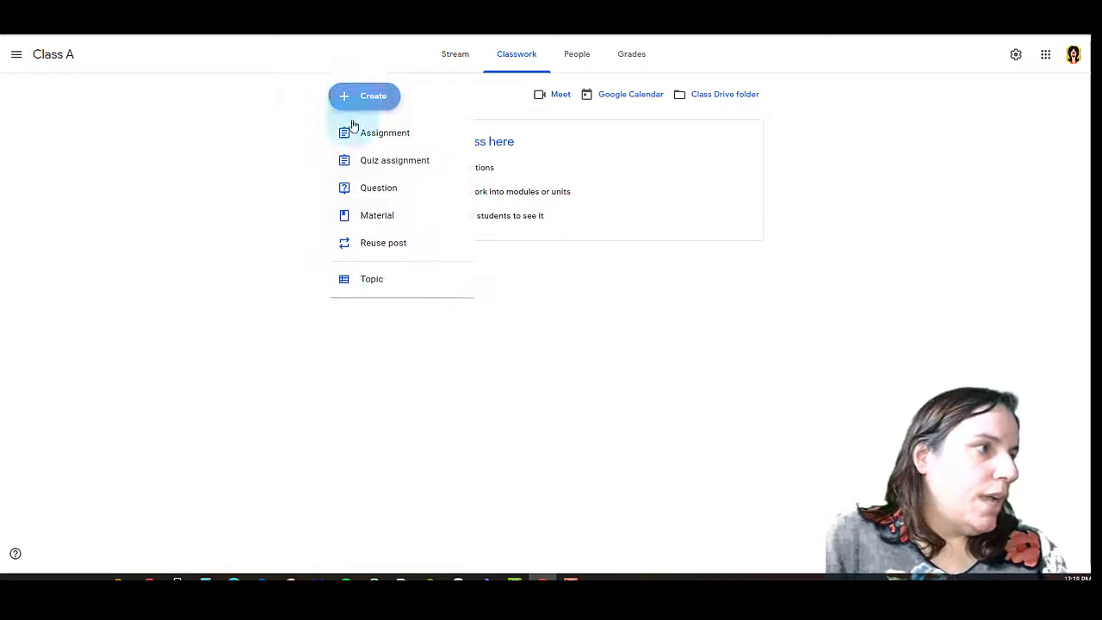
click(358, 279)
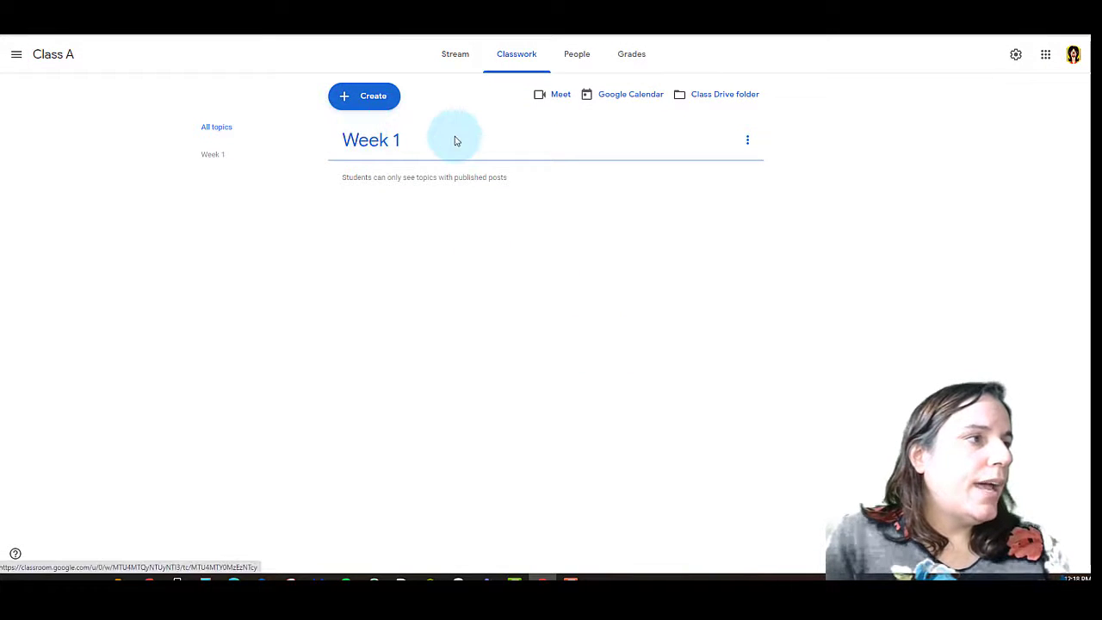
Create an assignment titled 1.2 under the Week 1 topic and assign it to the class.
click(388, 100)
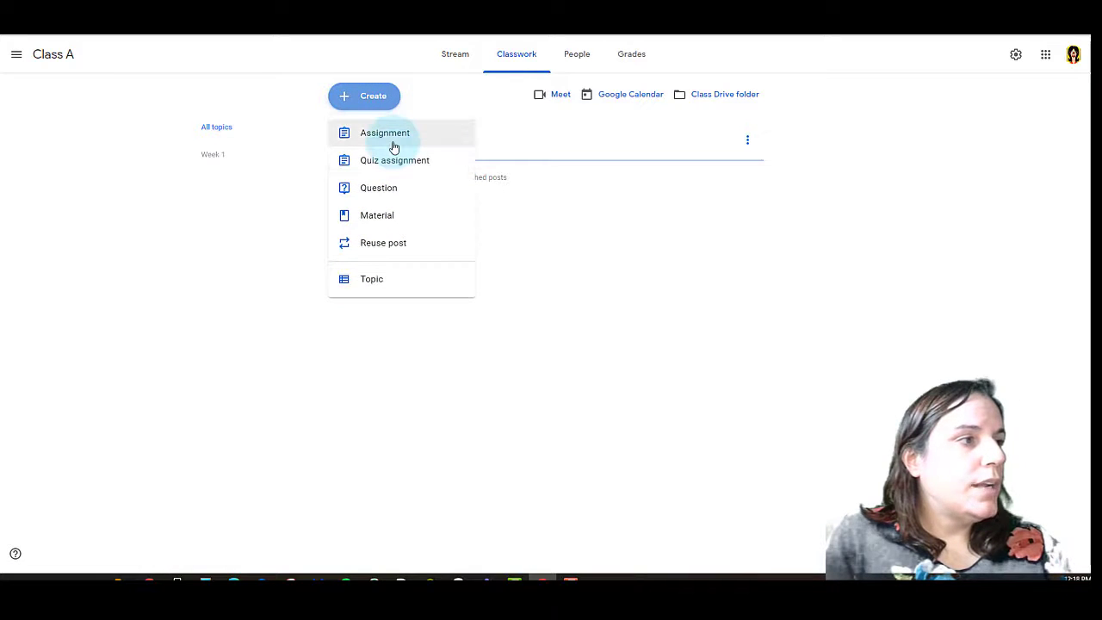
click(394, 143)
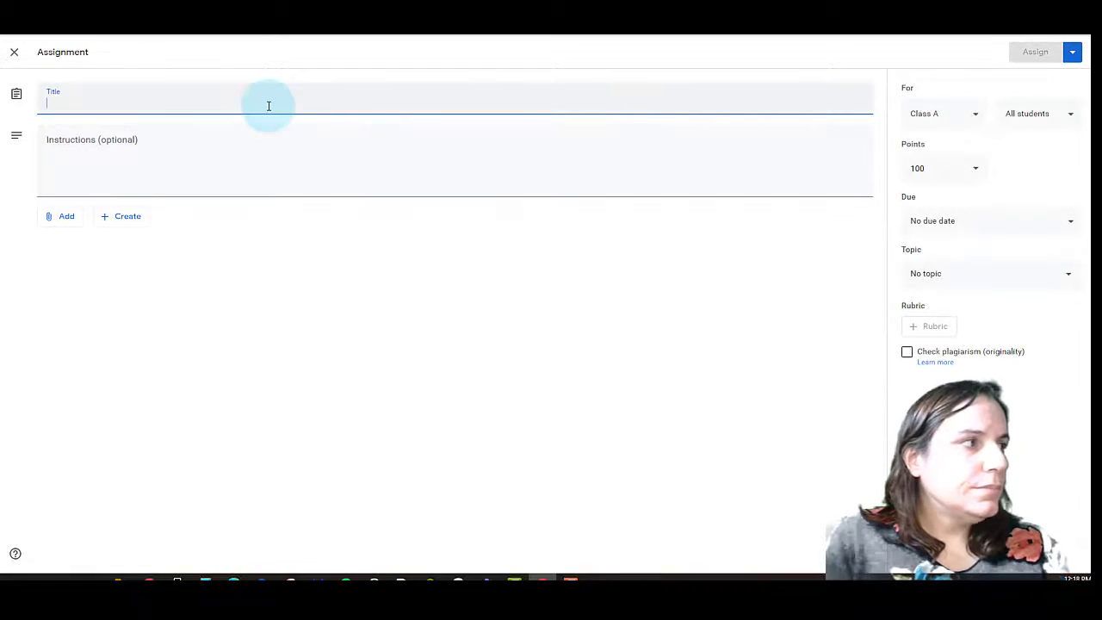
text(1.2)
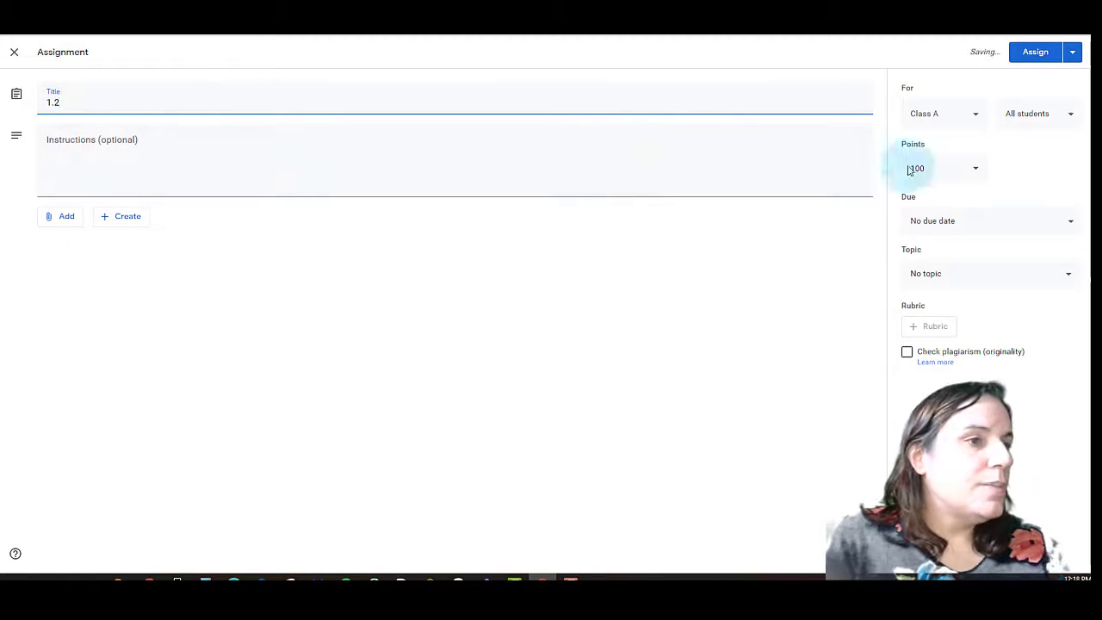
click(973, 170)
click(981, 276)
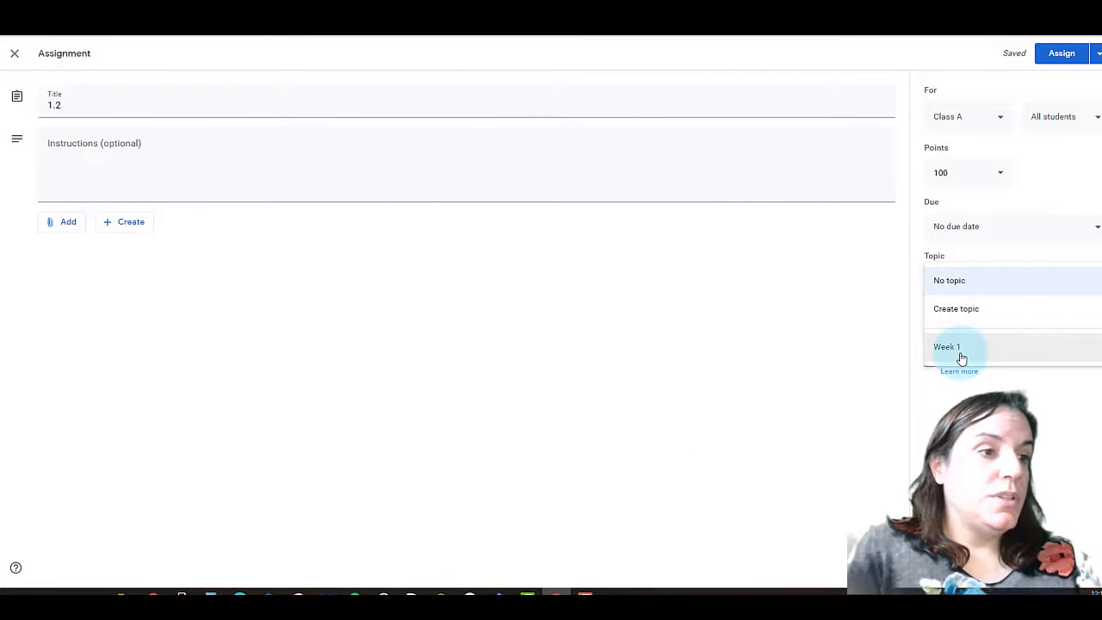
click(962, 353)
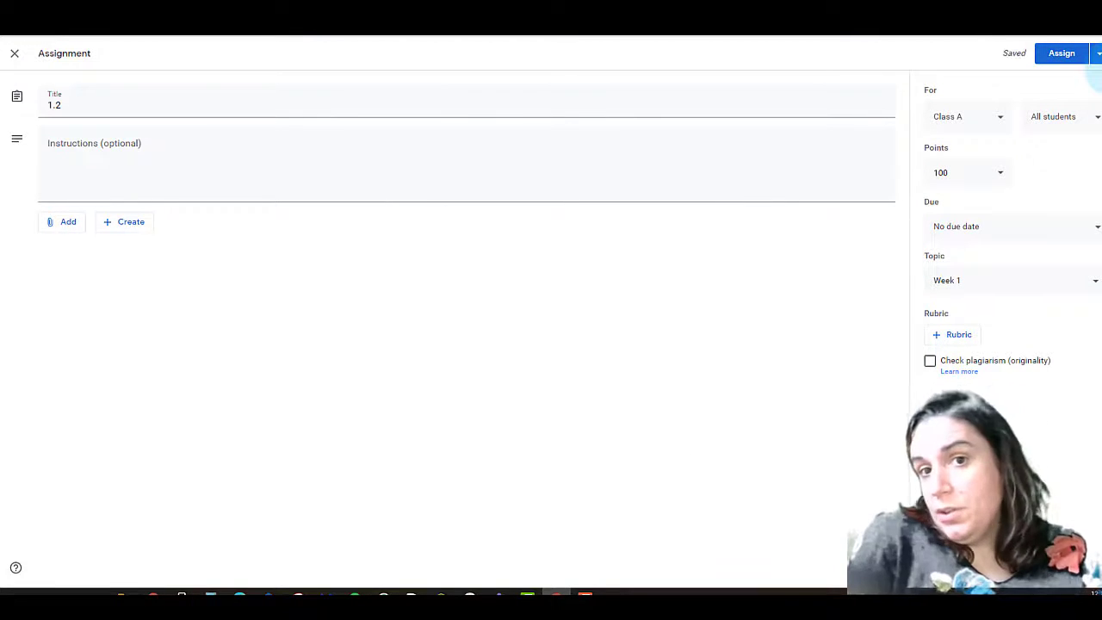
click(1068, 61)
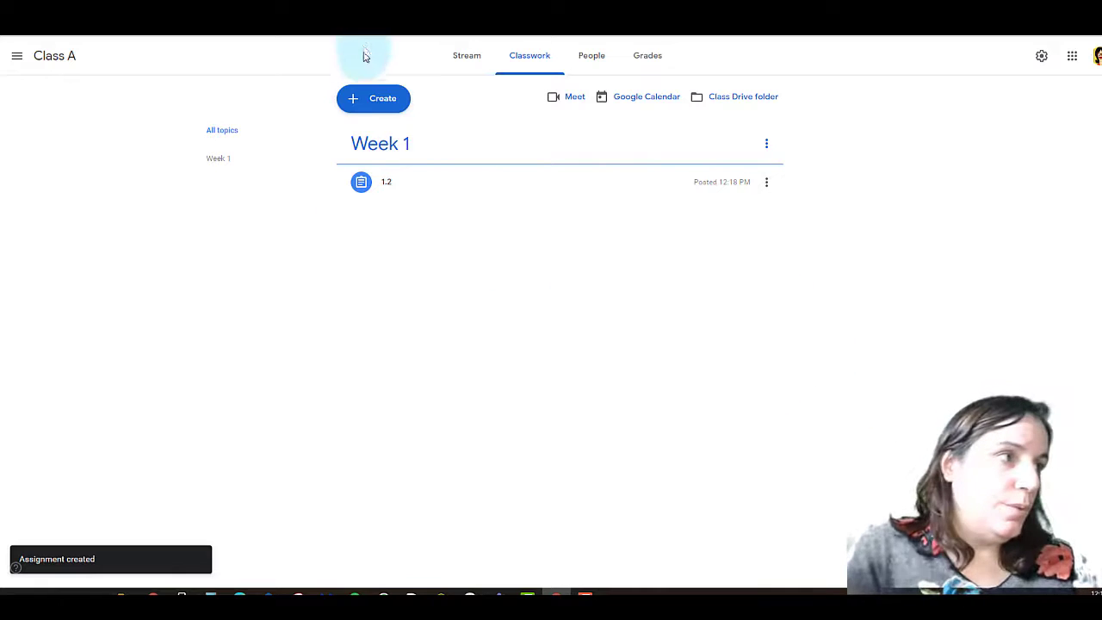
Add another classwork topic named Week 2.
click(372, 109)
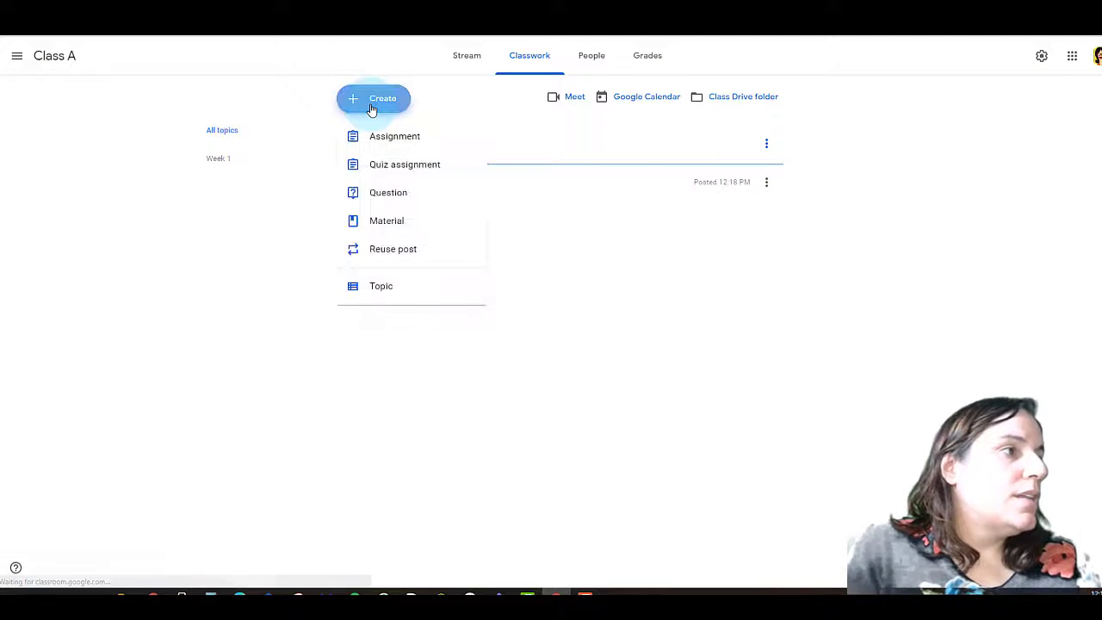
click(452, 300)
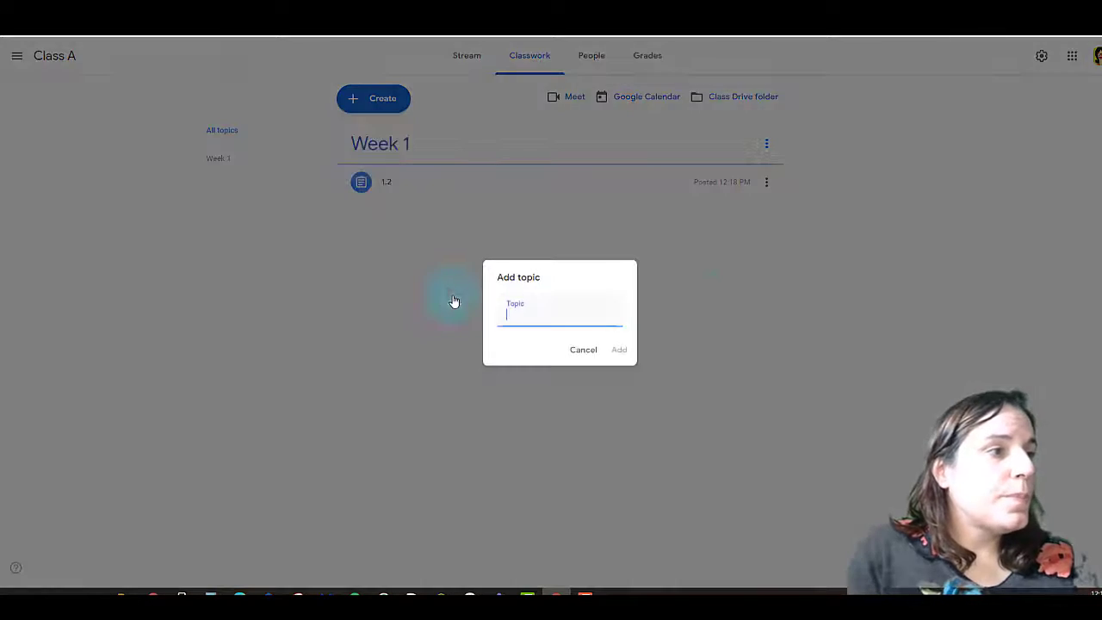
text(Week)
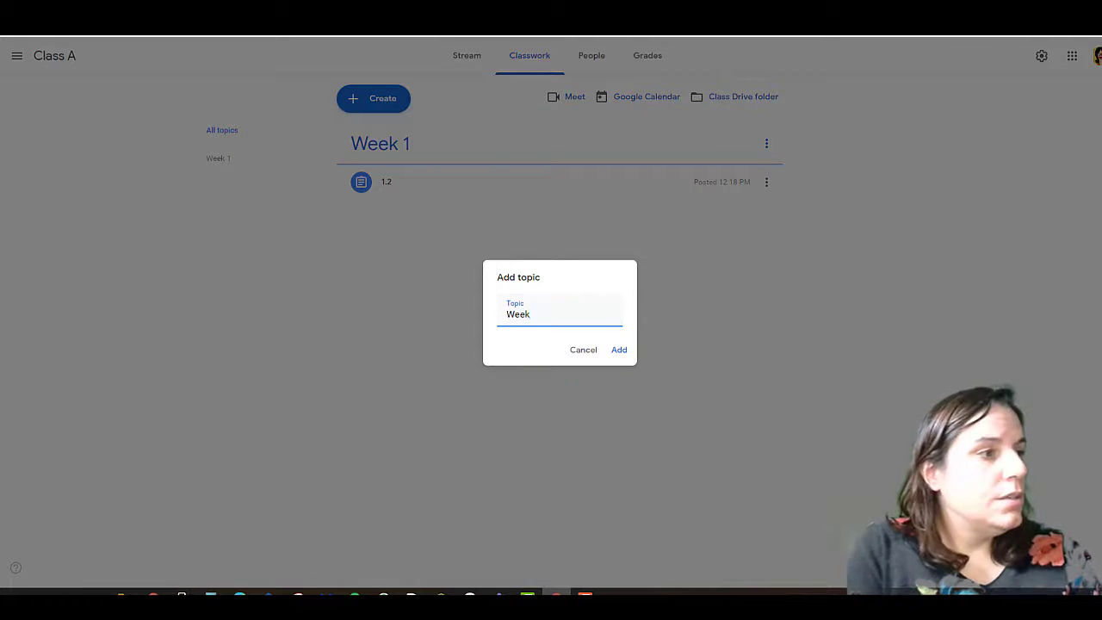
text( 2)
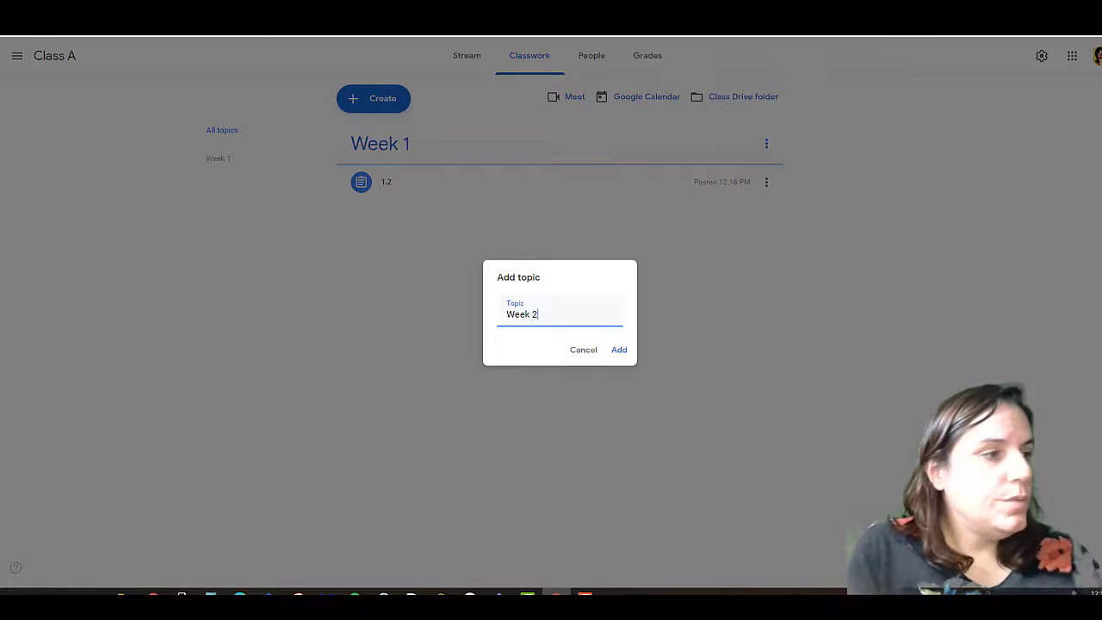
click(620, 350)
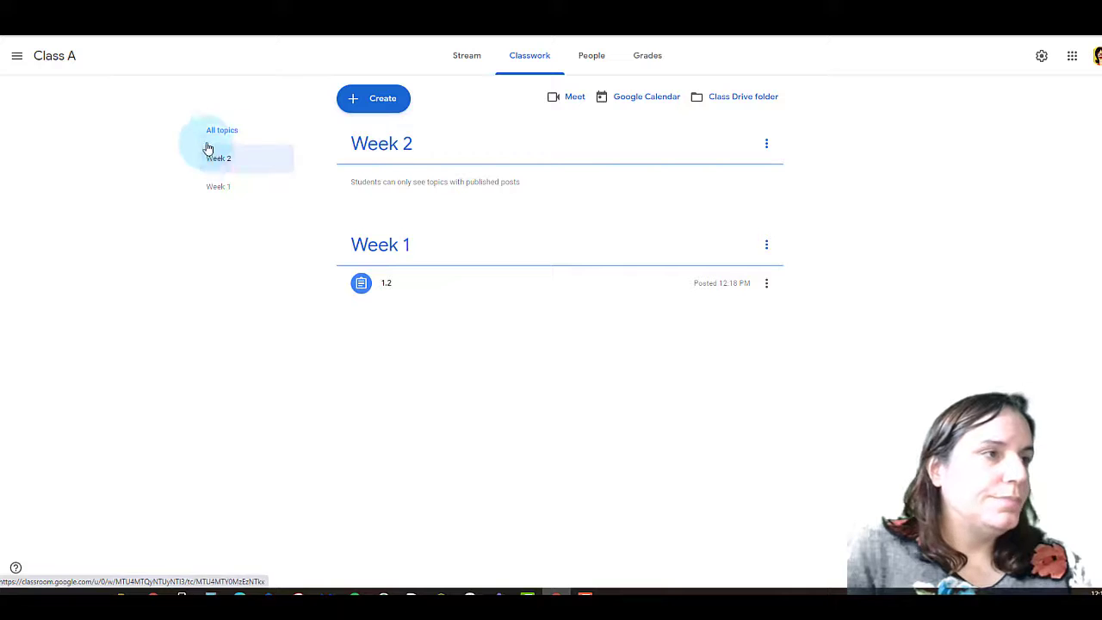
Generate a Meet link for Class A from the Stream page banner and save it.
click(464, 59)
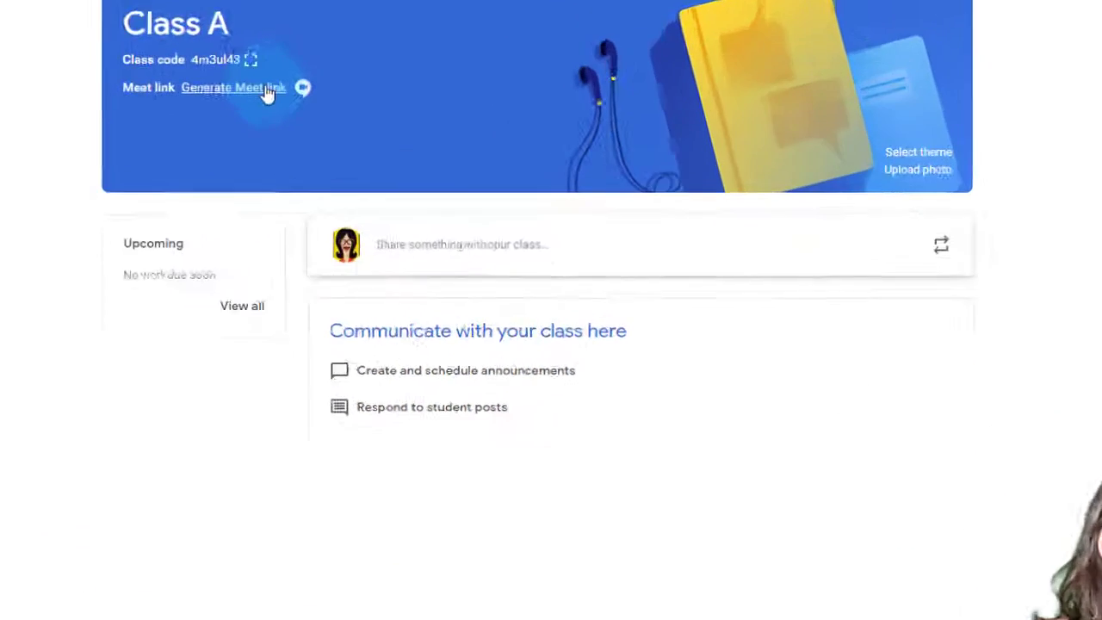
click(372, 163)
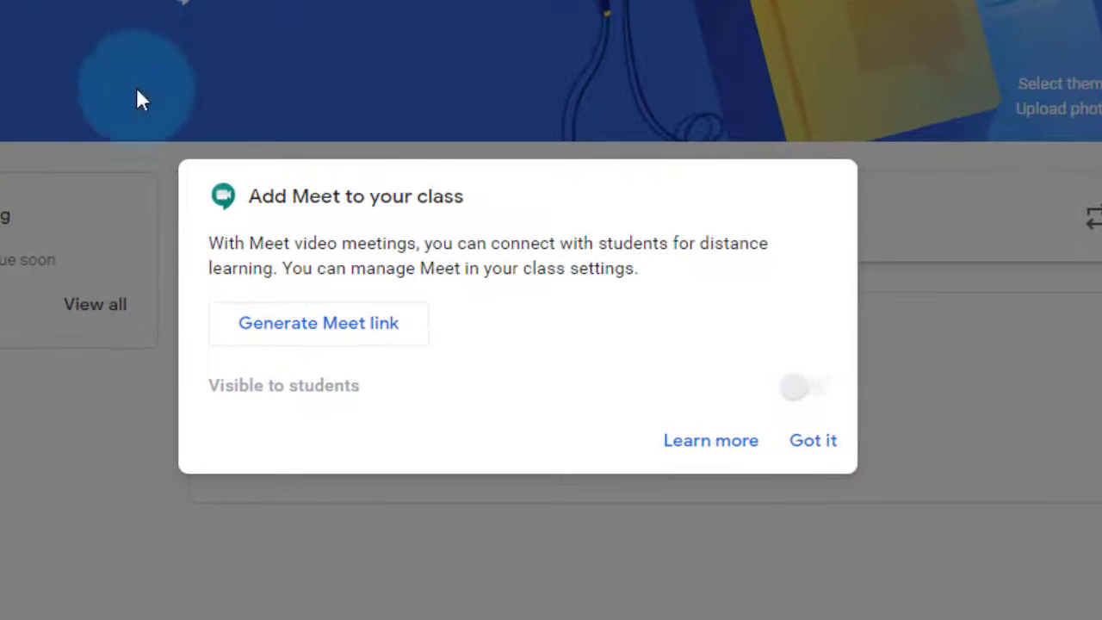
click(284, 336)
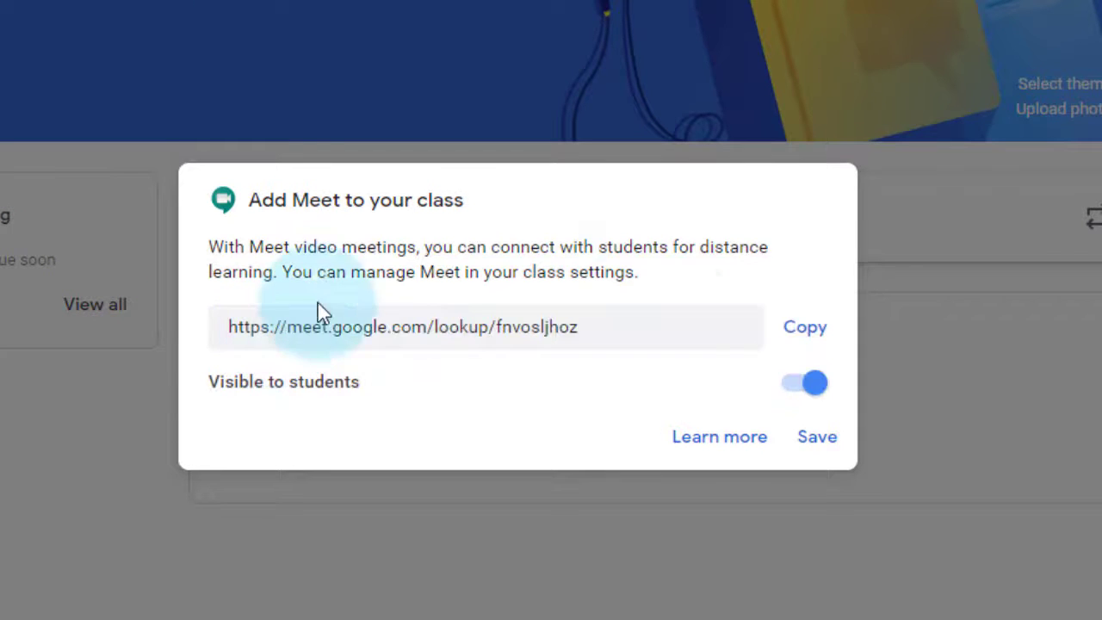
click(825, 439)
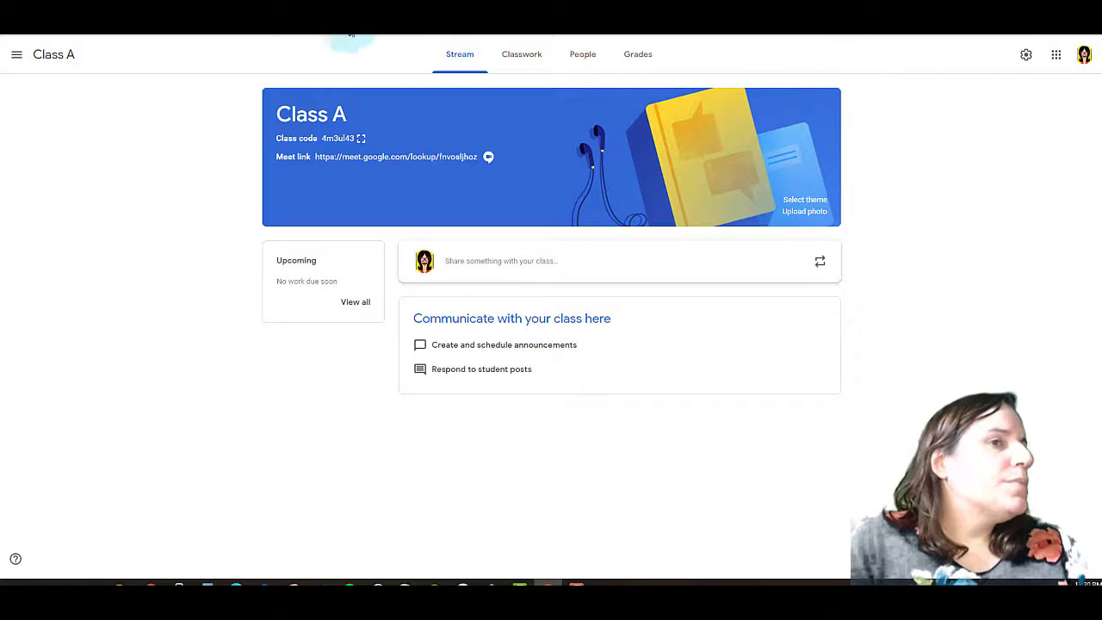
Go to the overview of all classes and examine the To-do list's assigned, missing and done work.
click(18, 57)
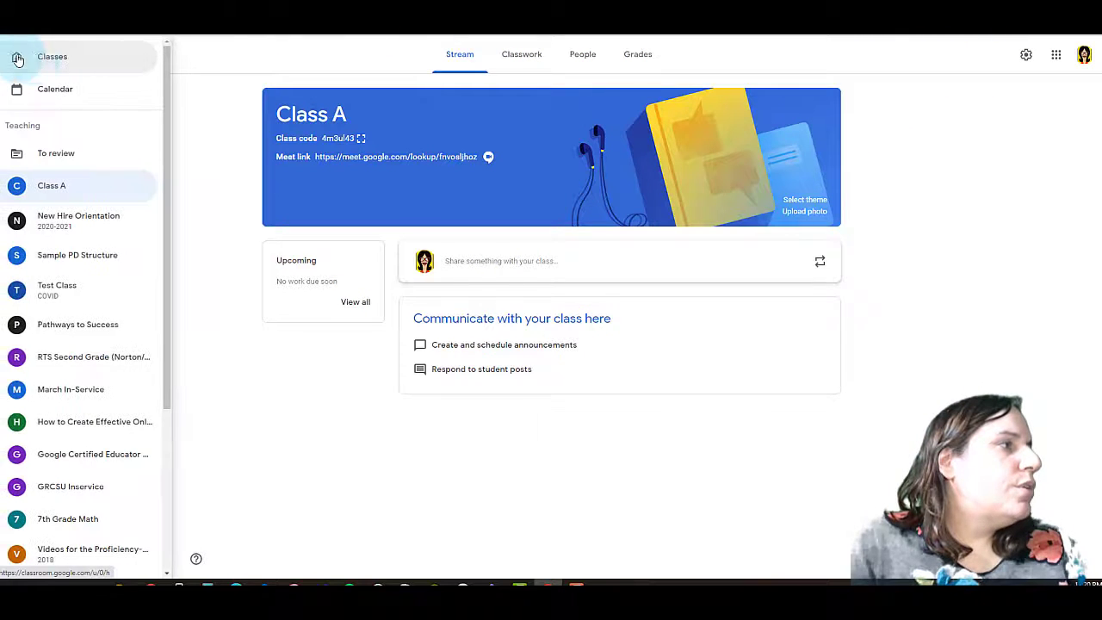
click(35, 61)
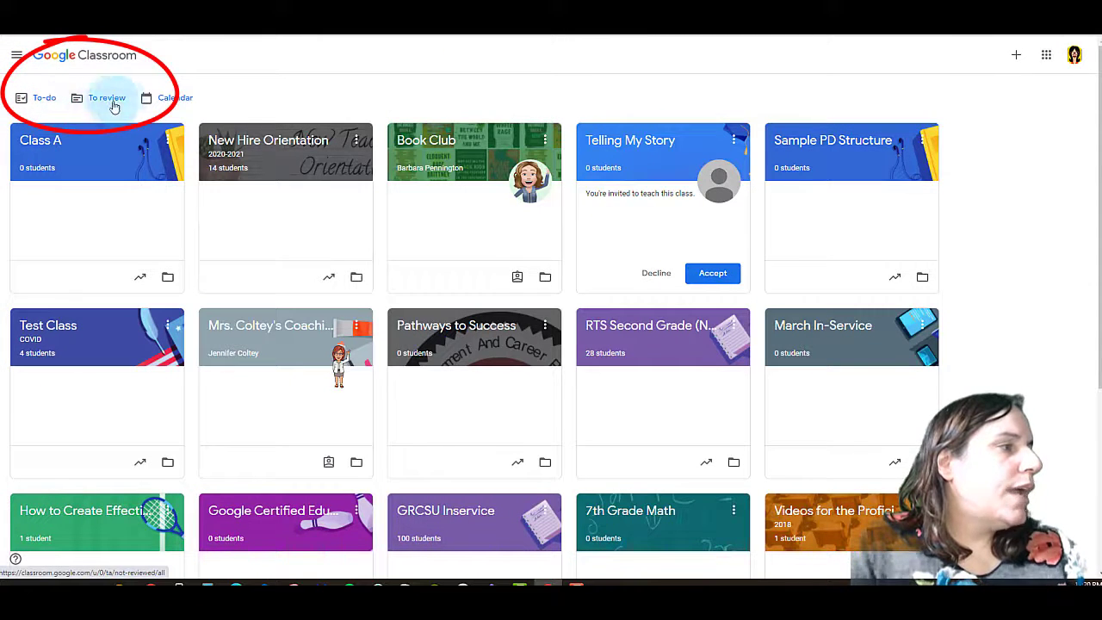
click(27, 104)
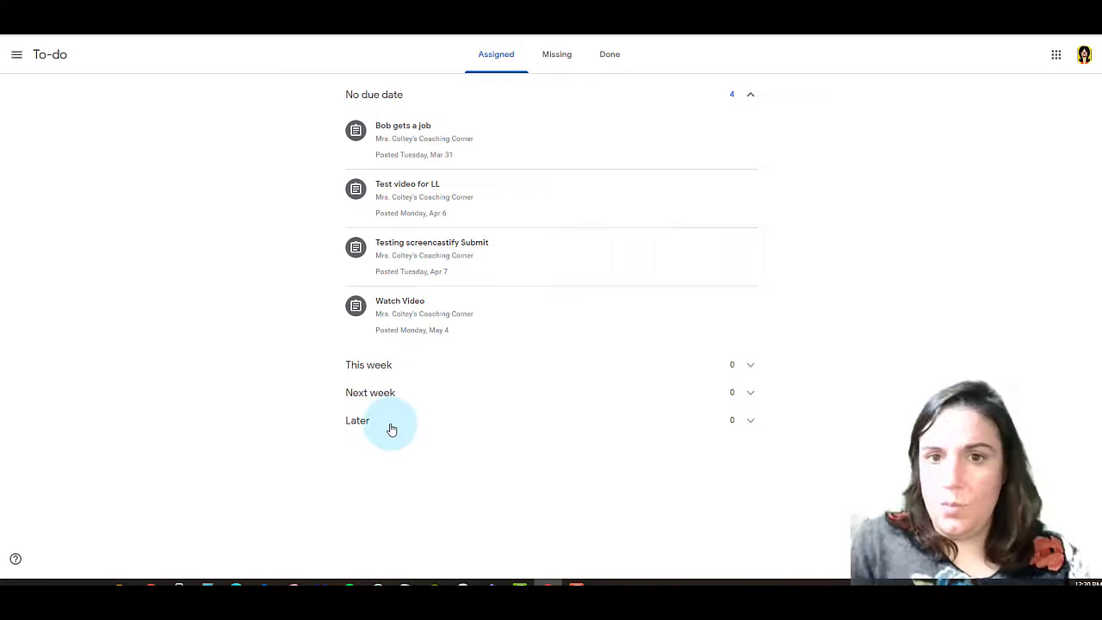
click(557, 60)
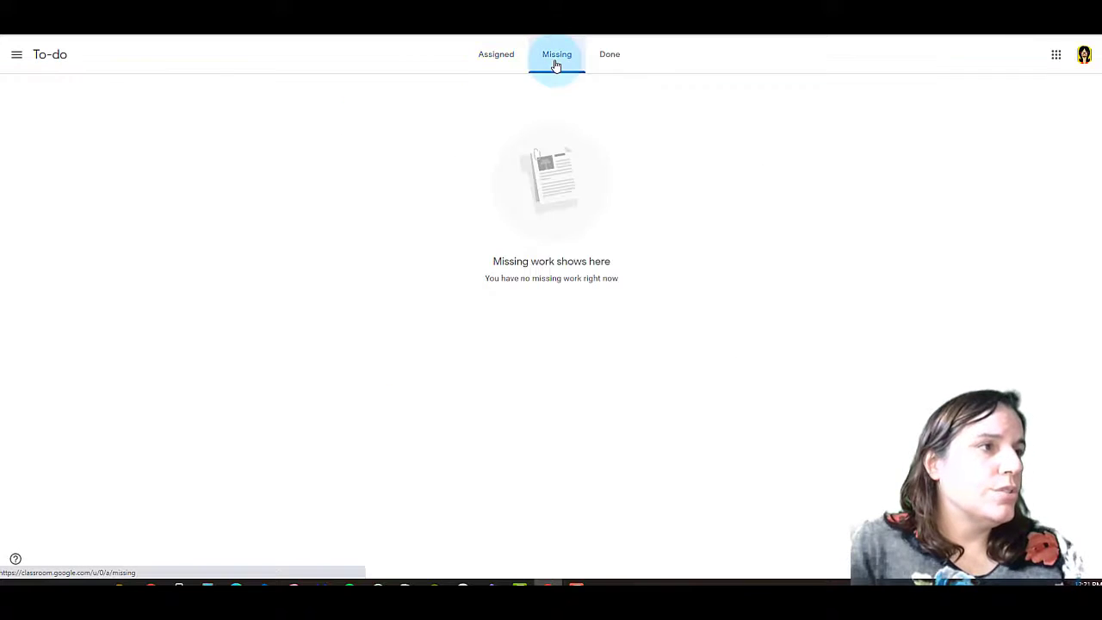
click(610, 72)
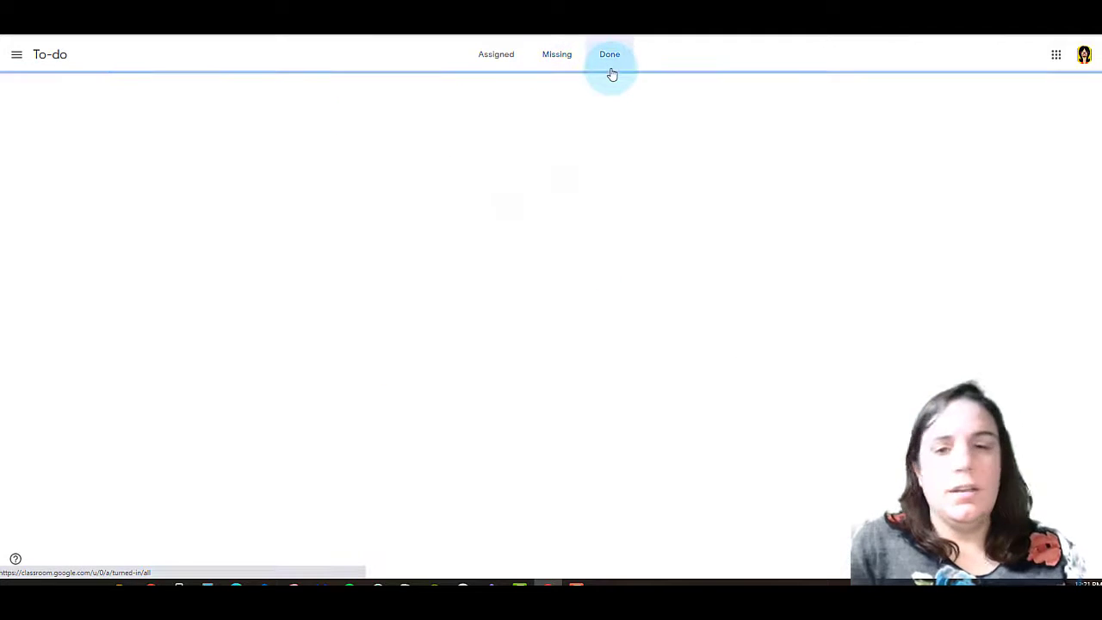